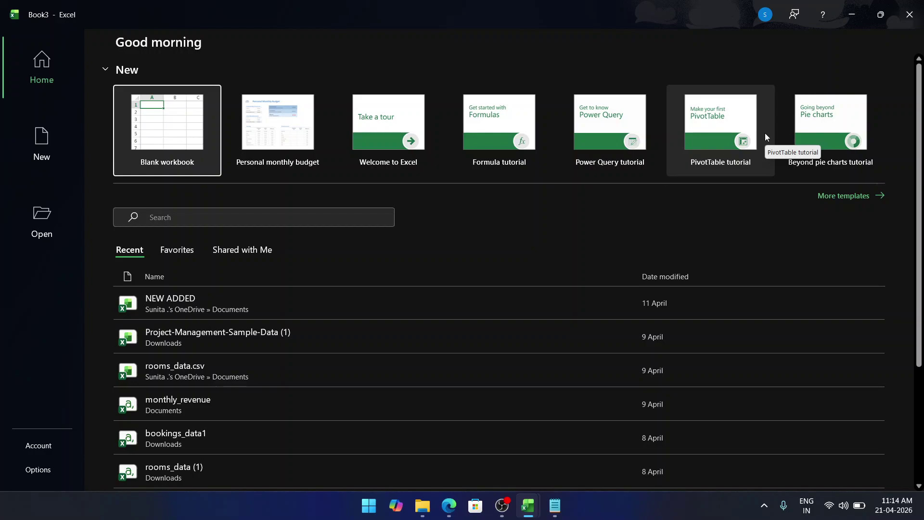
Step: Create a new blank workbook from the start screen of the Book3 window
left_click(852, 14)
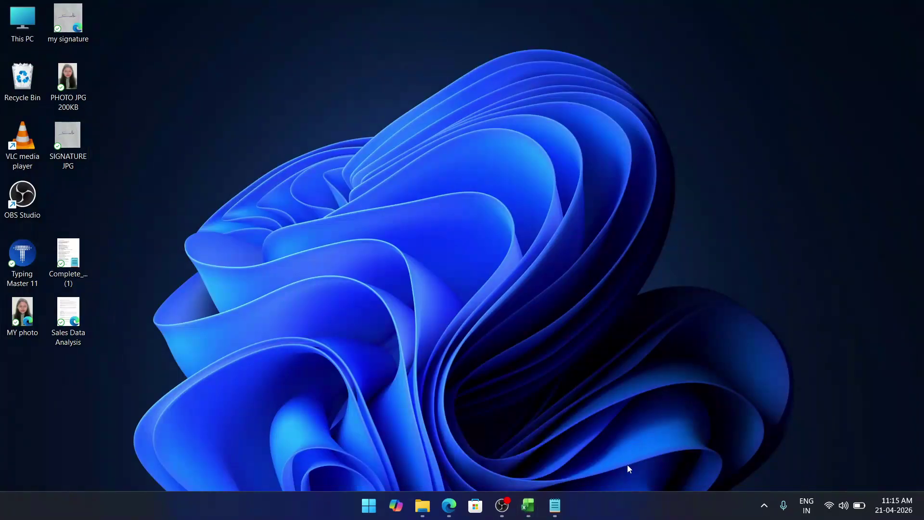
left_click(529, 507)
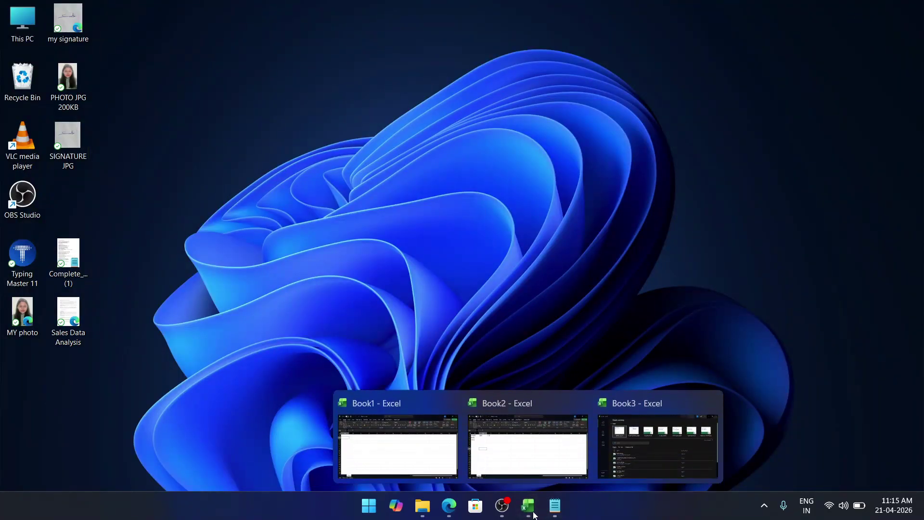
left_click(607, 447)
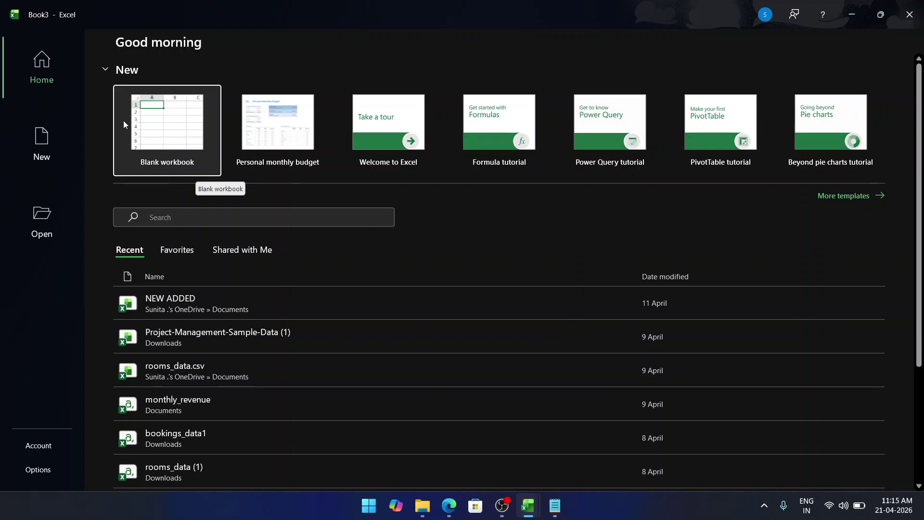
left_click(170, 134)
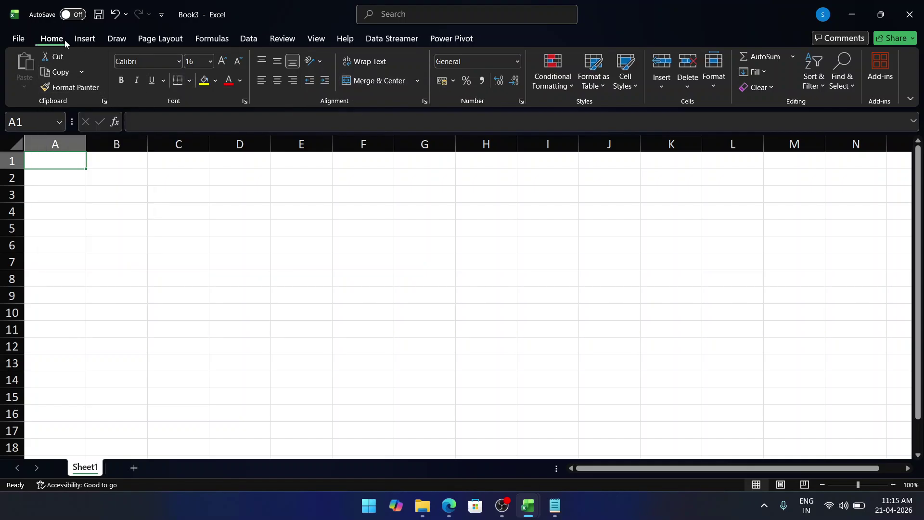
left_click(85, 39)
left_click(115, 42)
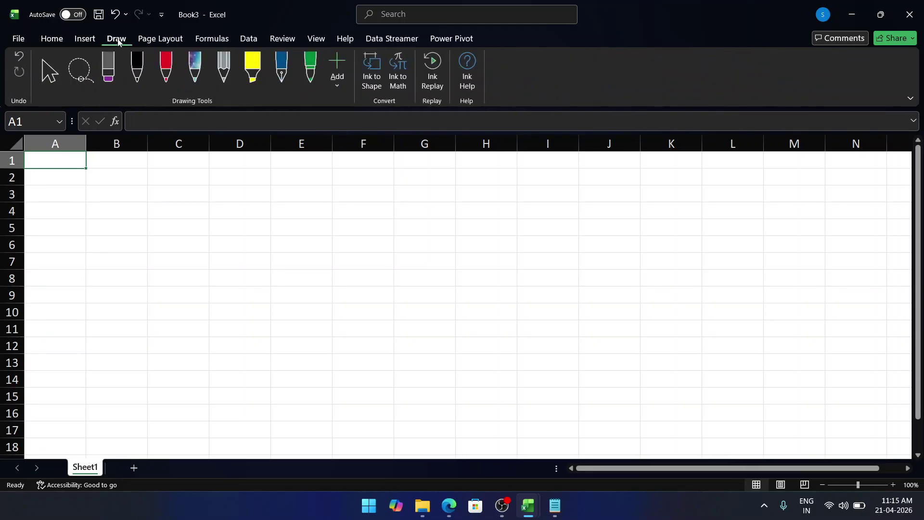
left_click(180, 43)
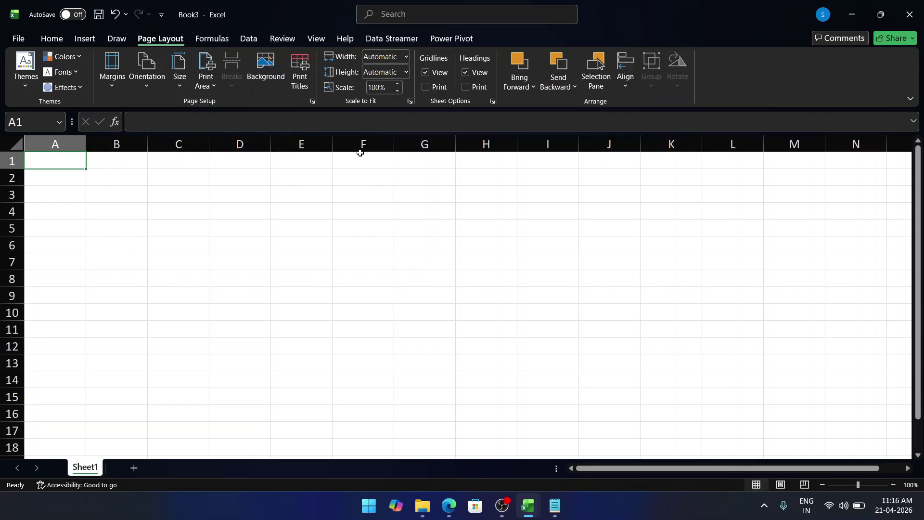
left_click(257, 205)
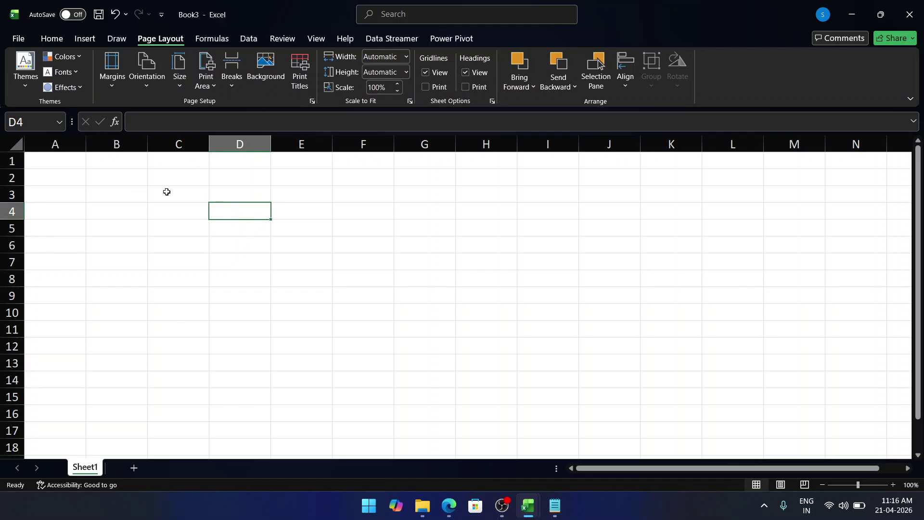
Step: Enter the headers NAME, ROLL NUMBER and CLASS in cells A1, B1 and C1
left_click(61, 159)
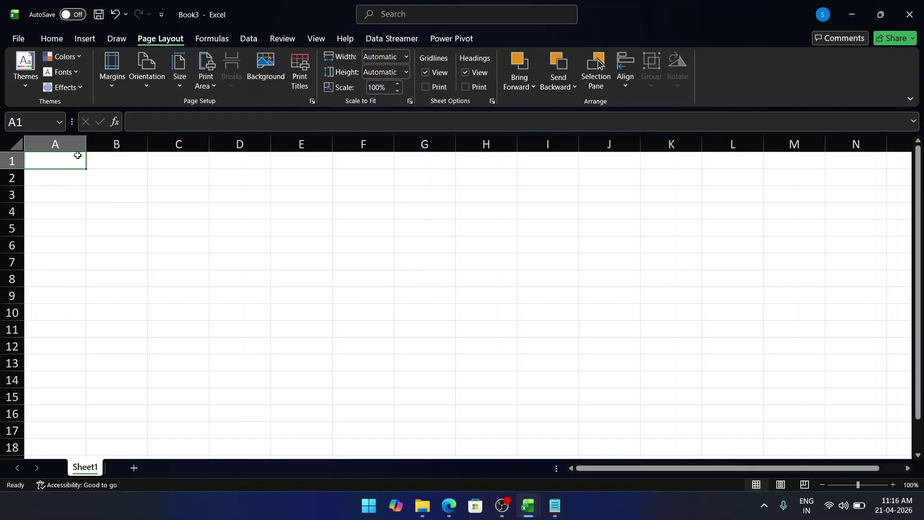
type("NAME")
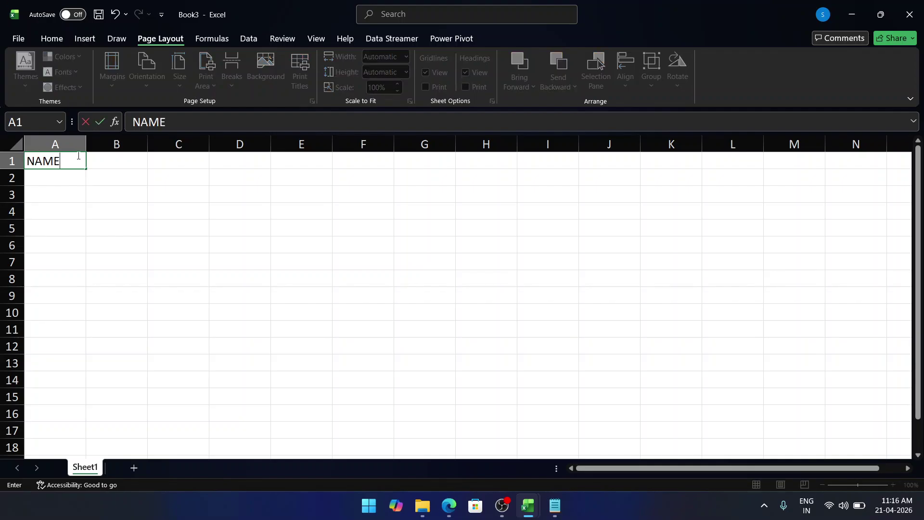
key("Tab")
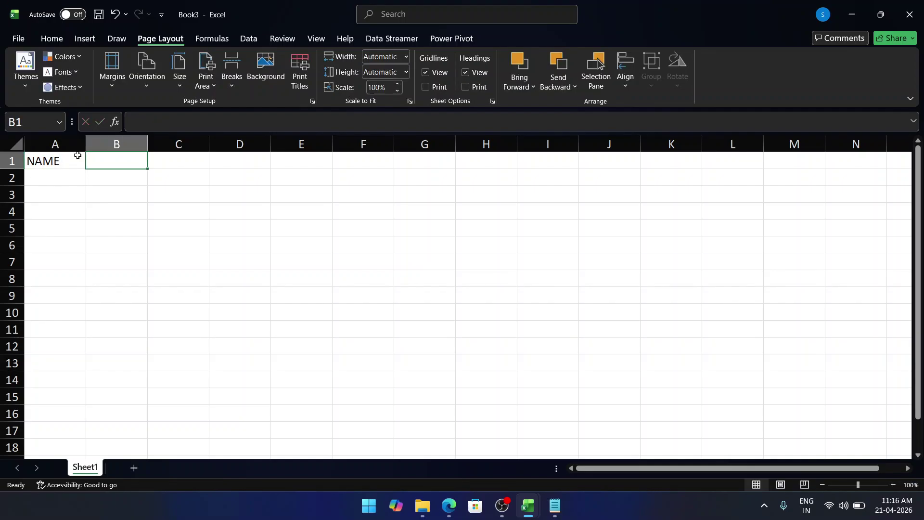
type("ROLL")
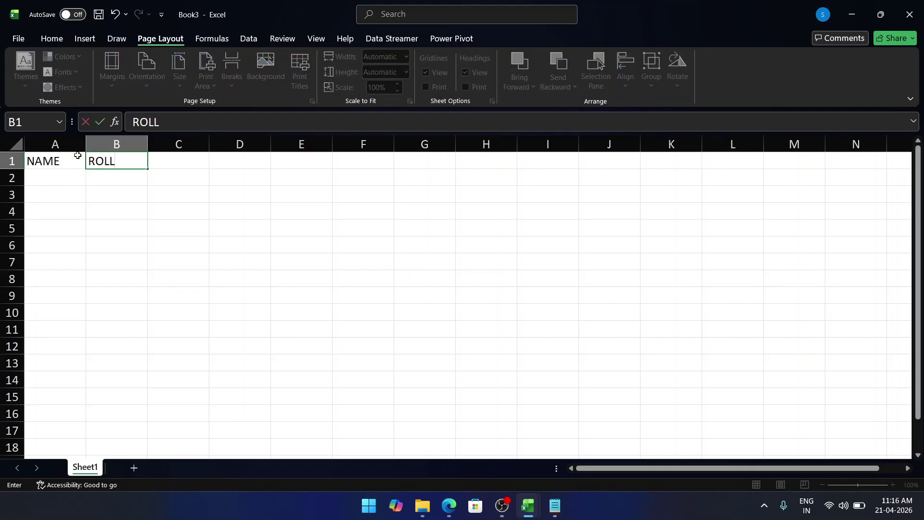
type(" NUMBER")
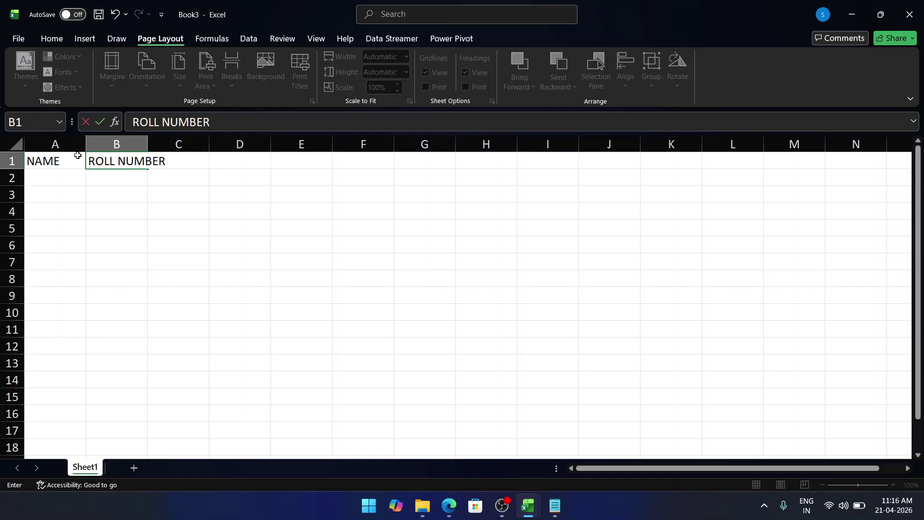
key("Tab")
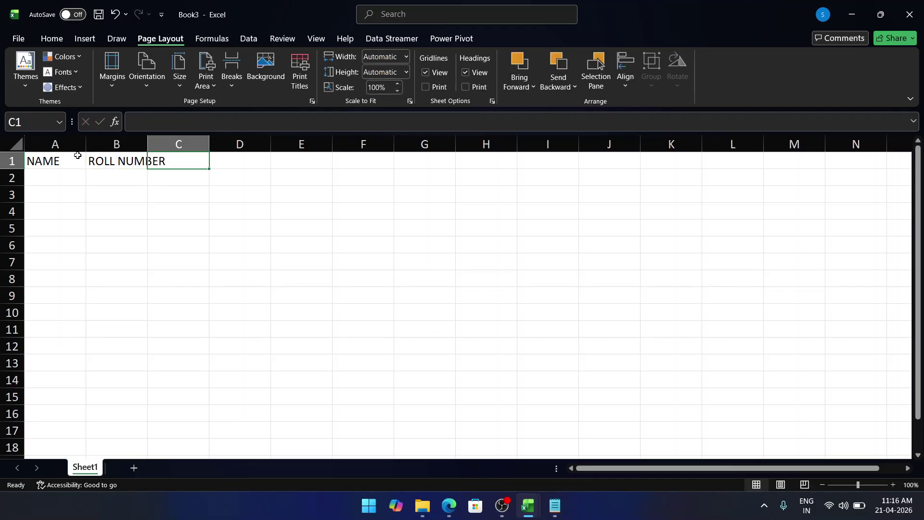
type("C")
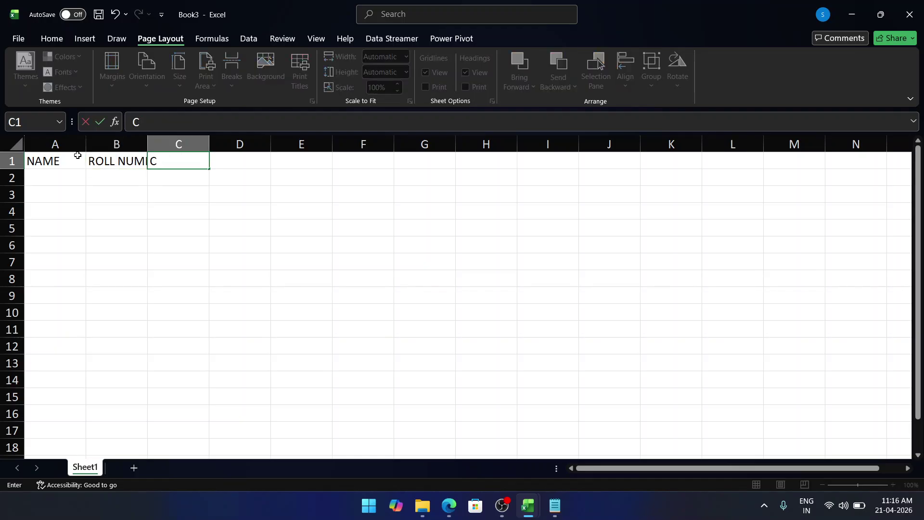
type("LASS")
left_click(4, 154)
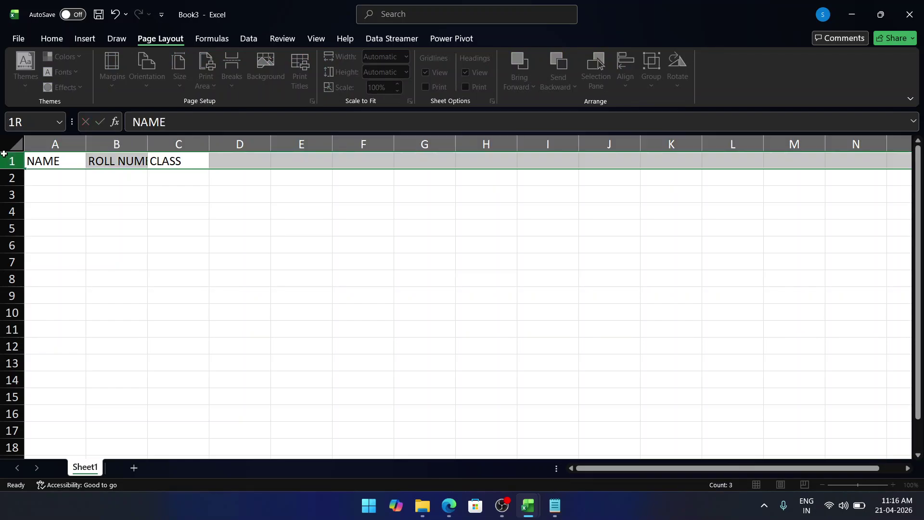
Step: Examine the header cells in row 1 together with their cell references and contents
left_click(53, 160)
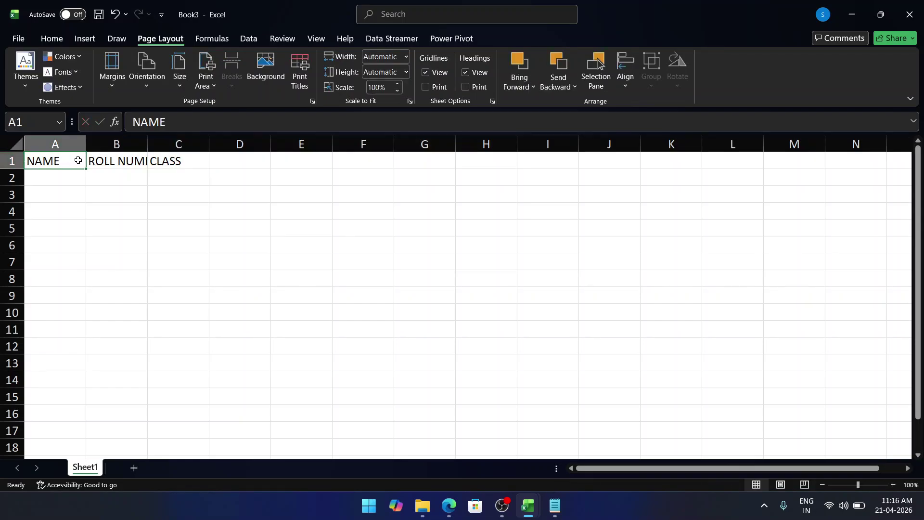
left_click(107, 159)
left_click(166, 156)
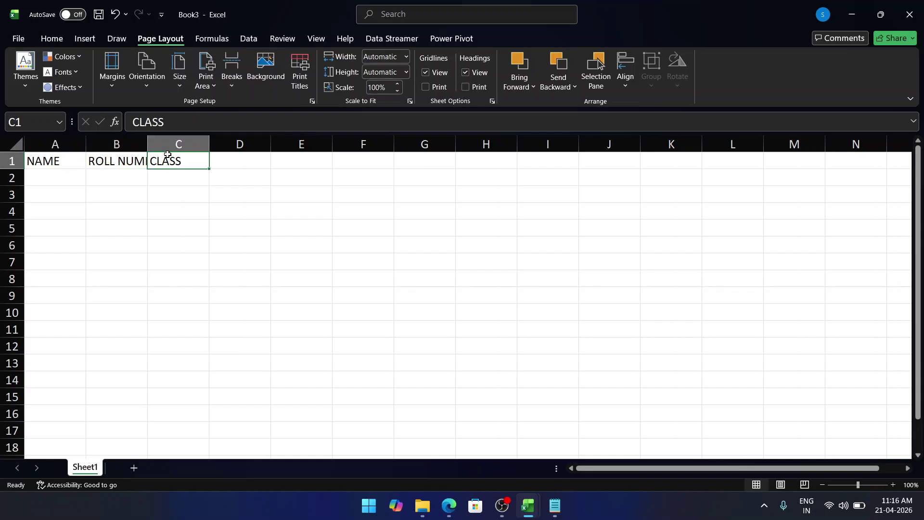
left_click(99, 155)
left_click(69, 158)
left_click(111, 156)
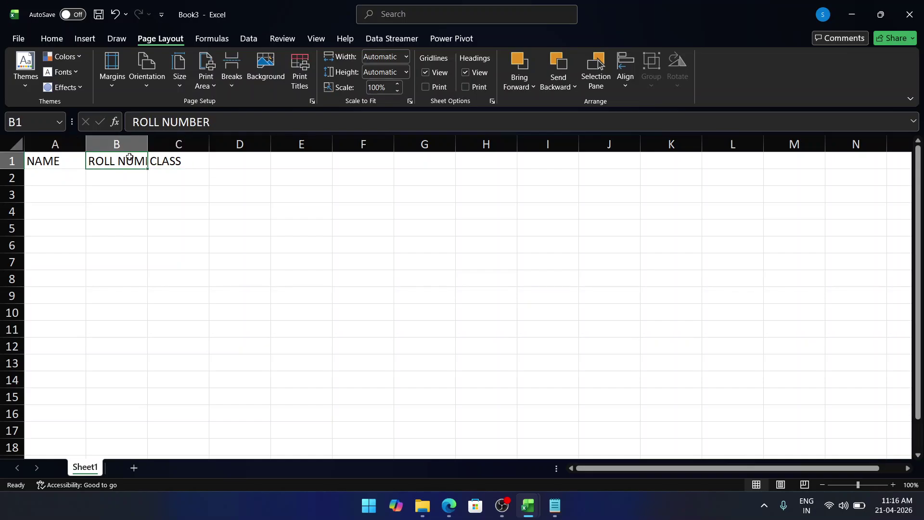
left_click(161, 157)
left_click(34, 169)
left_click(62, 159)
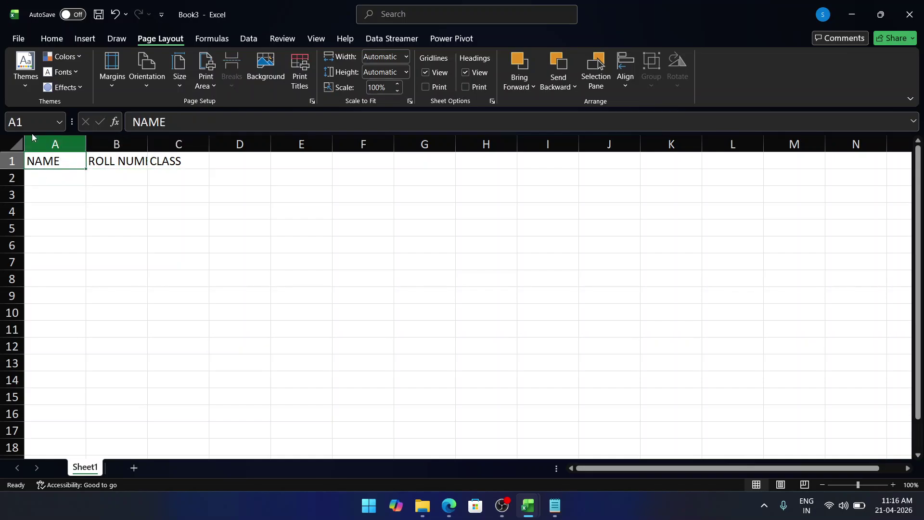
left_click(26, 121)
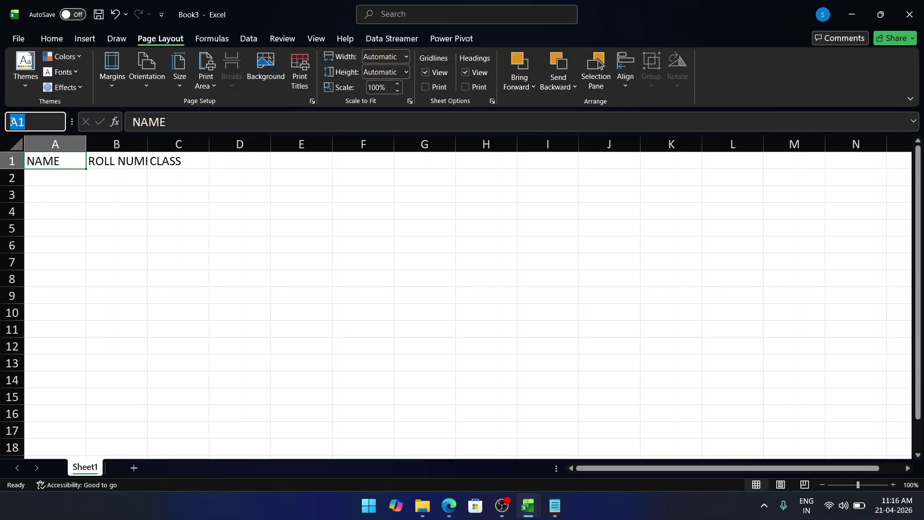
left_click(62, 172)
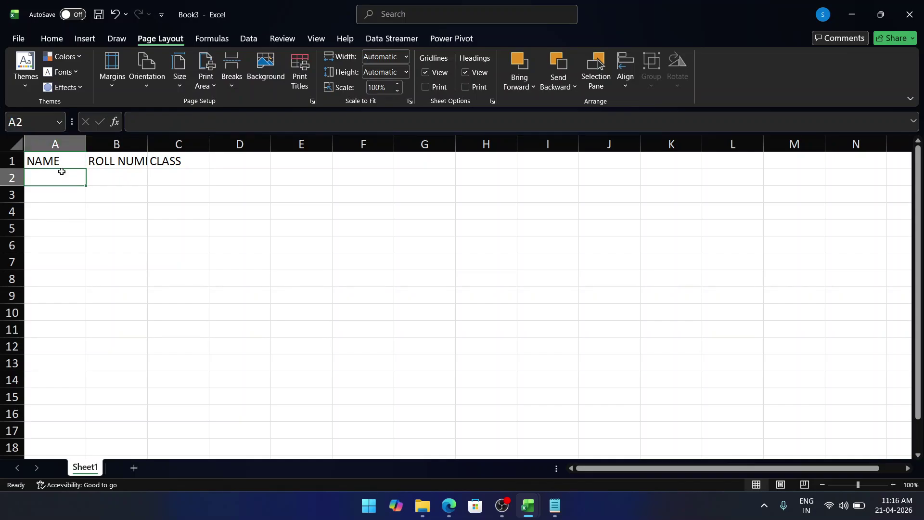
left_click(63, 161)
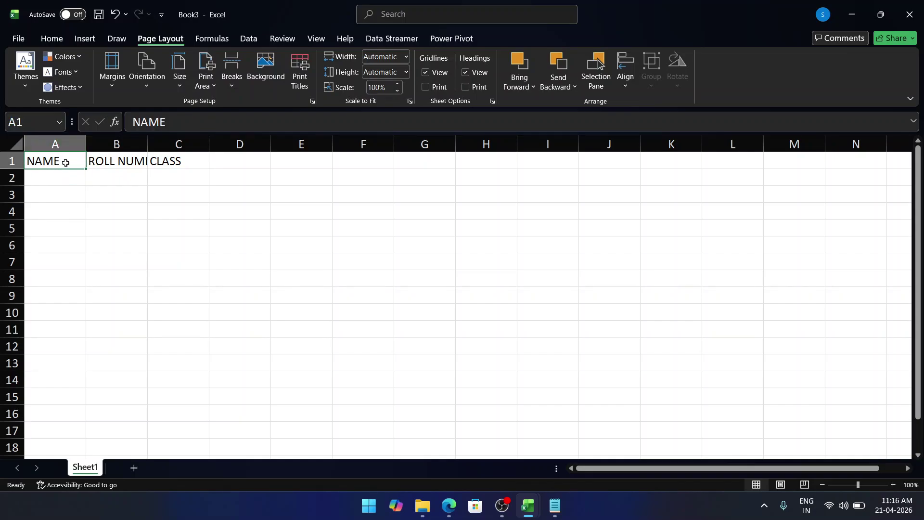
left_click(121, 159)
left_click(176, 162)
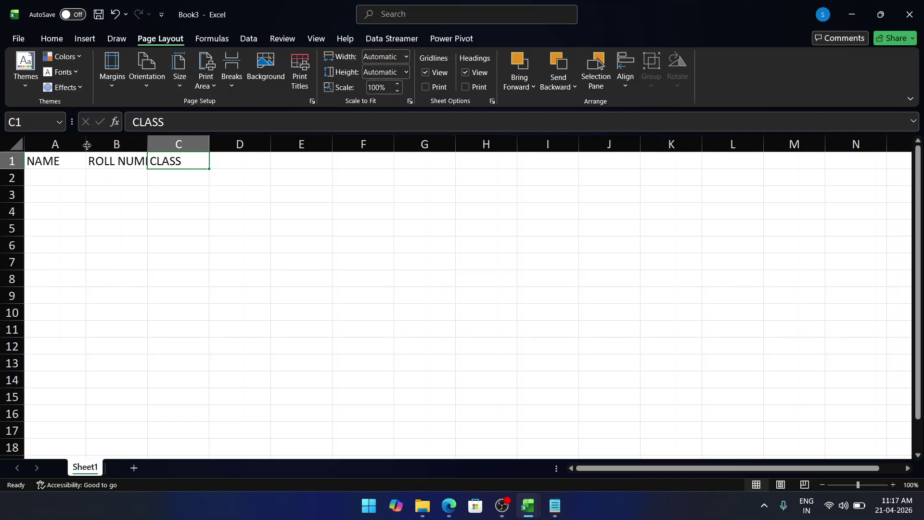
left_click(66, 175)
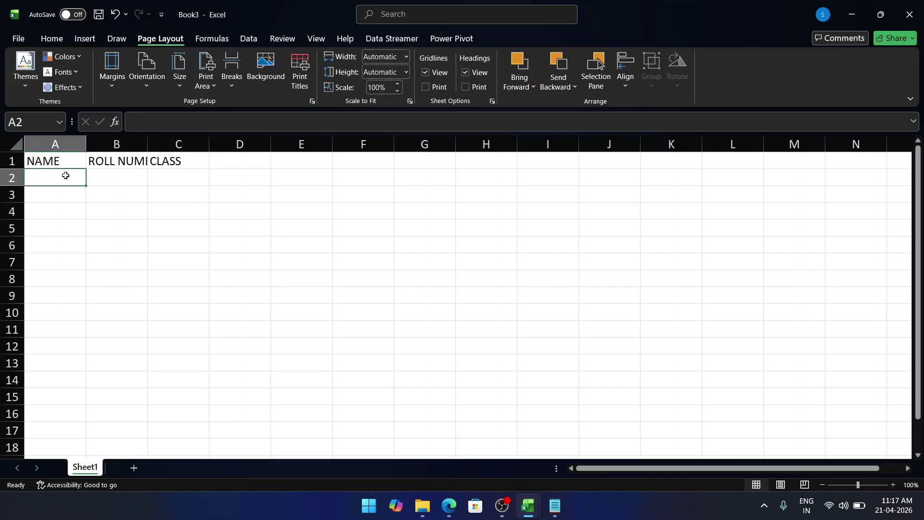
Step: Insert a blank column before the NAME column and enter the header COLOUM NUMBER in A1
left_click(63, 144)
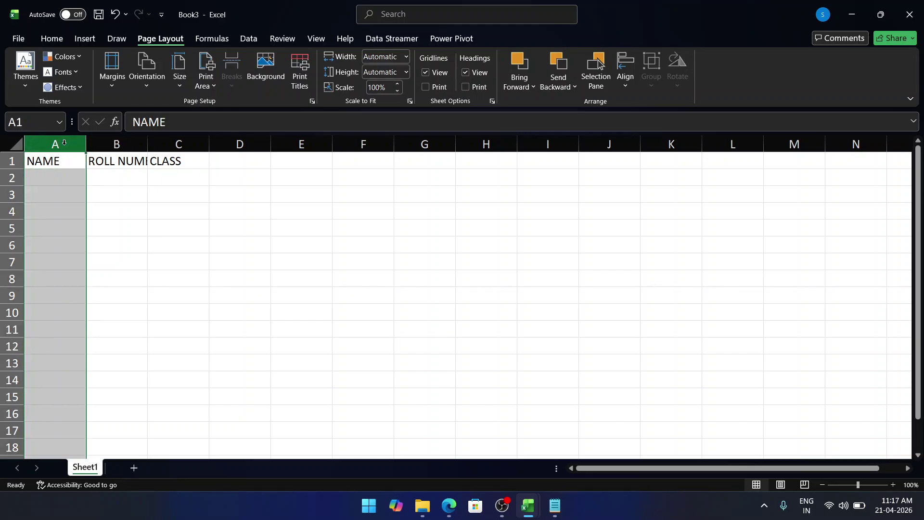
right_click(65, 144)
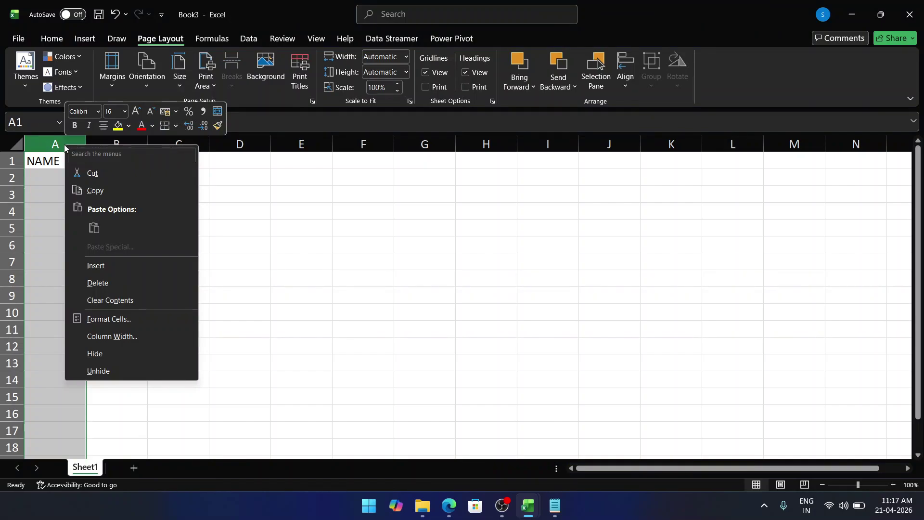
left_click(136, 268)
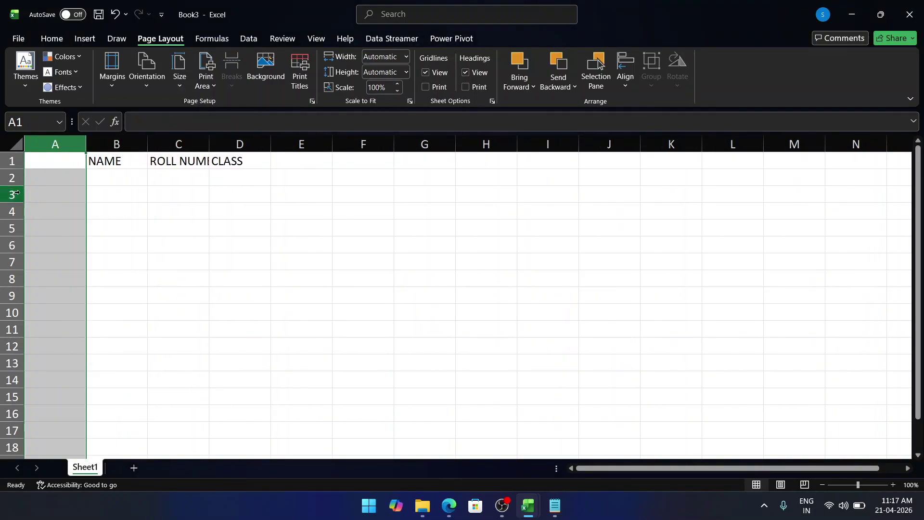
left_click(76, 167)
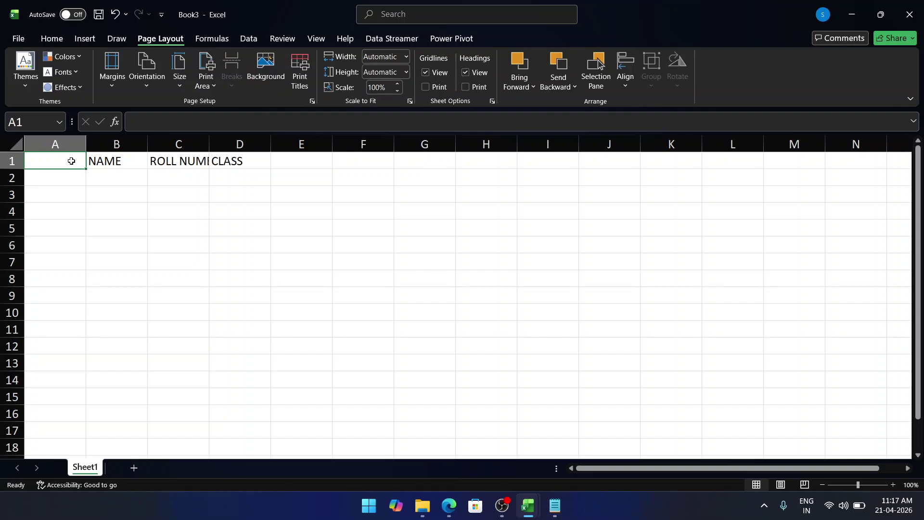
type("COLO")
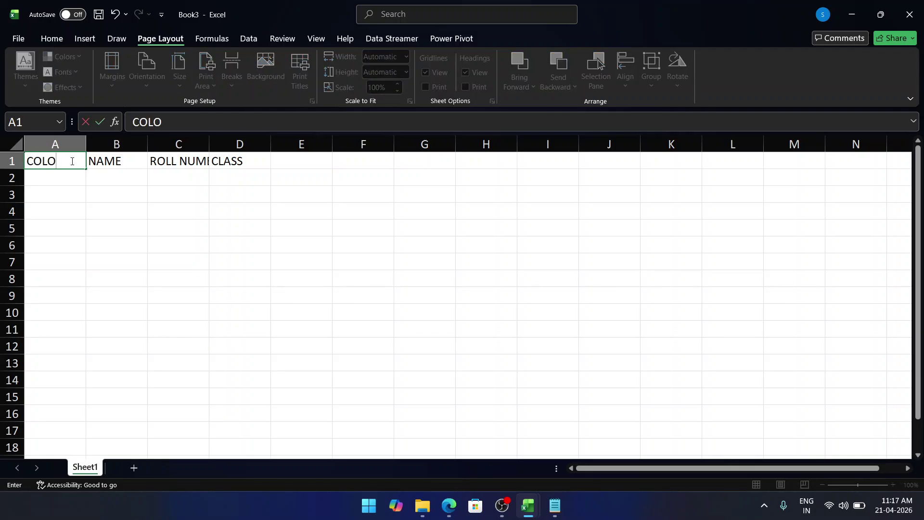
type("UM NUMB")
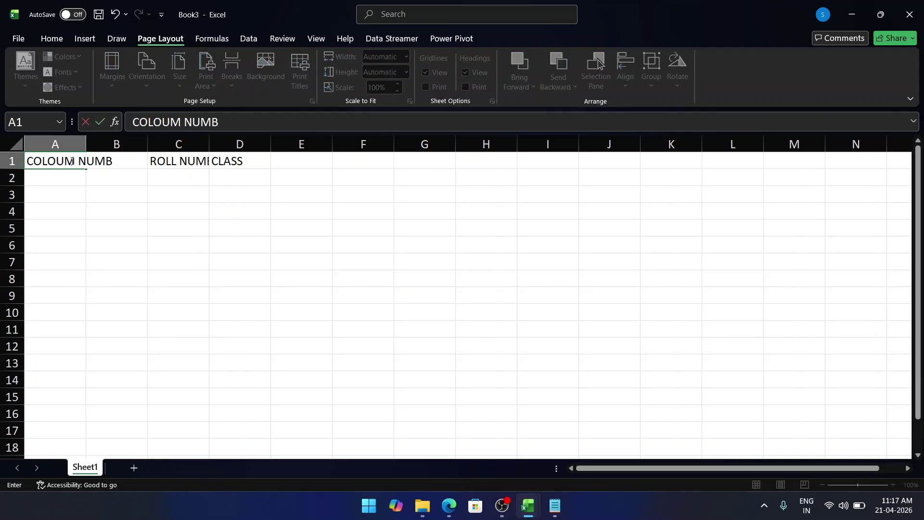
type("ER")
Step: Enter the starting numbers 1 and 2 in cells A2 and A3
left_click(68, 180)
type("1")
key("Return")
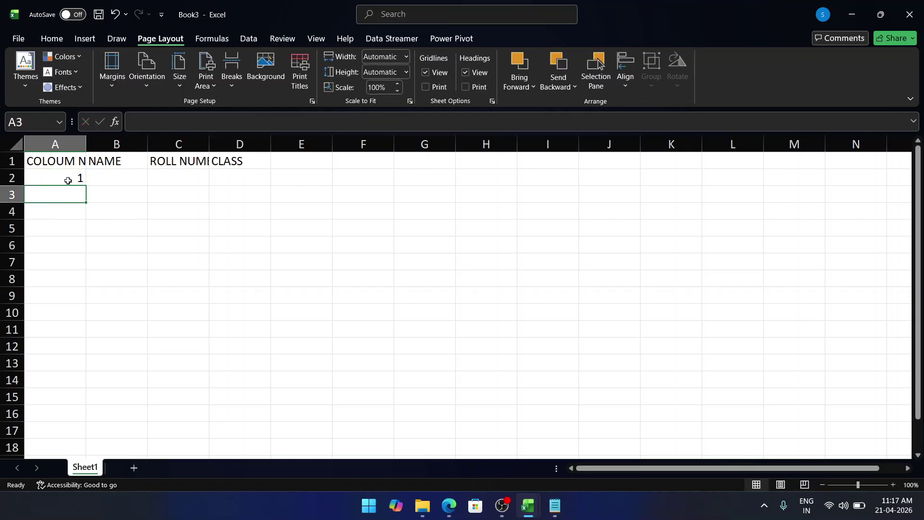
type("2")
key("Return")
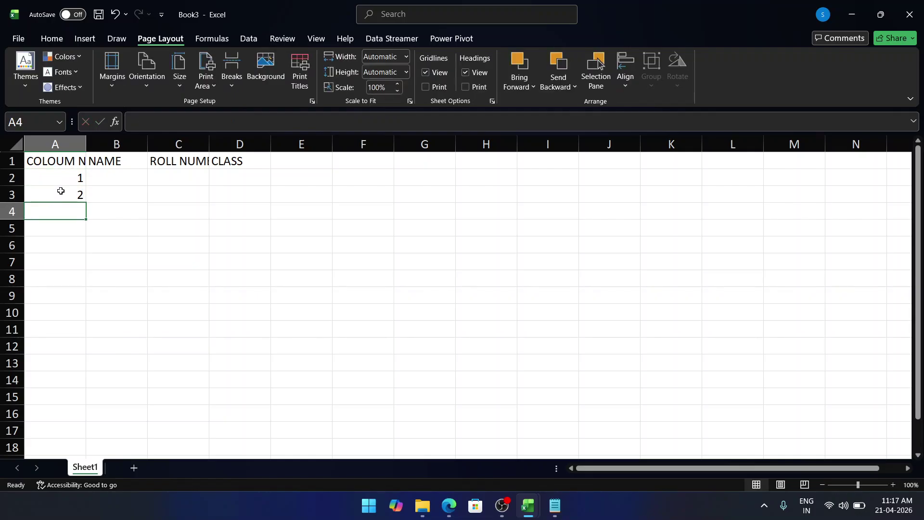
Step: Fill the number series from A2:A3 down column A to 22 in cell A23
left_click(76, 176)
left_click_drag(75, 185, 85, 437)
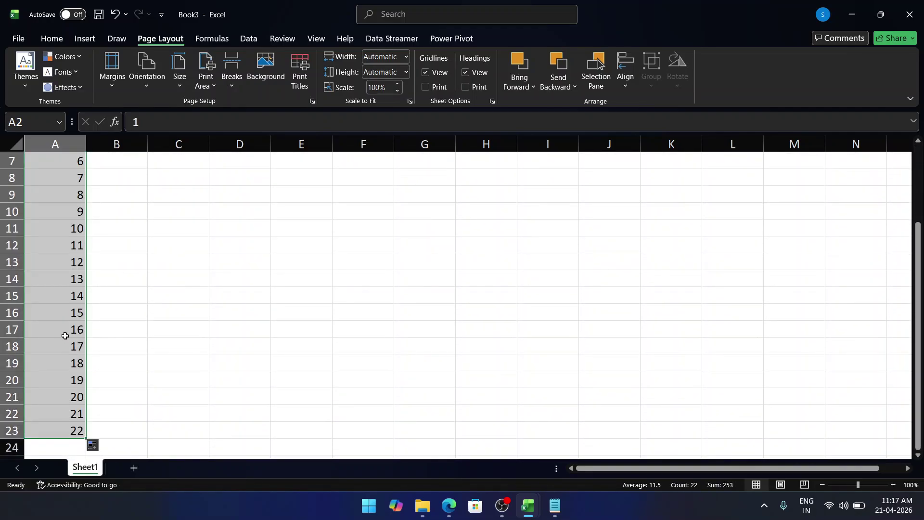
scroll(64, 336, "up", 3)
scroll(67, 334, "down", 1)
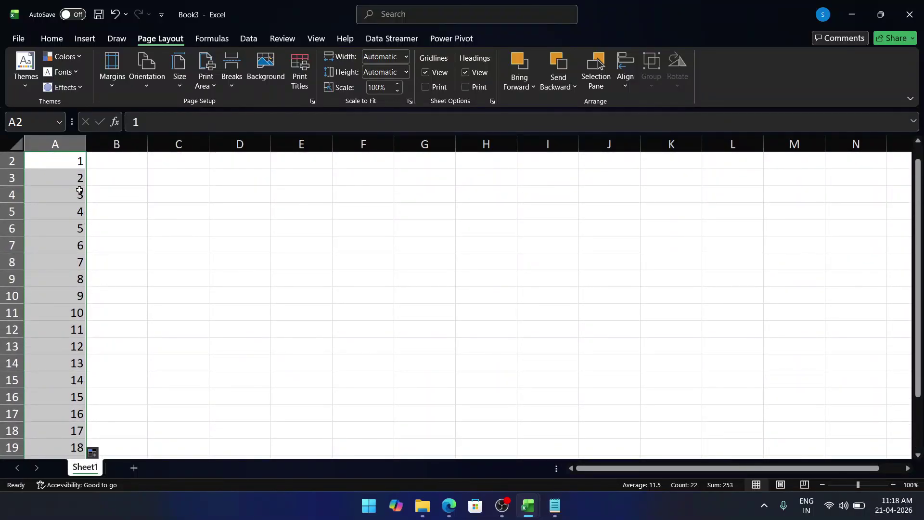
scroll(75, 358, "down", 1)
scroll(75, 359, "down", 5)
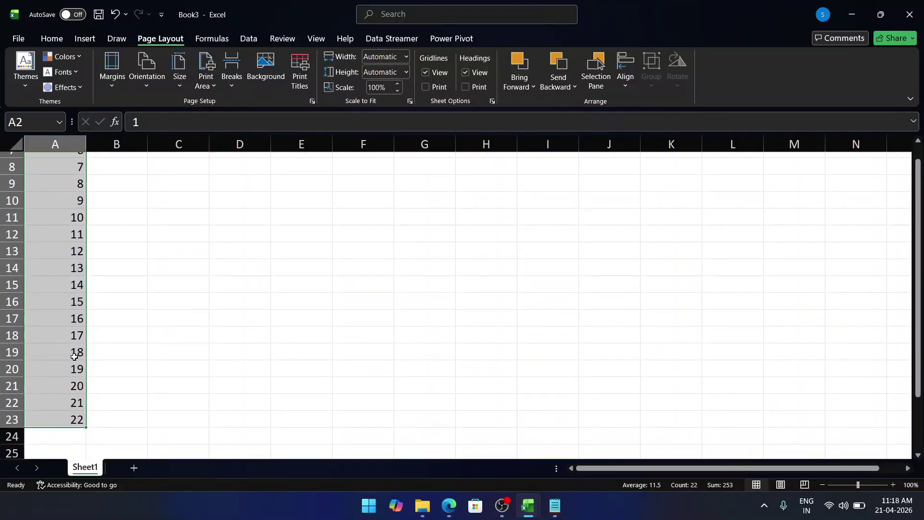
Step: Extend the number series from A22:A23 down column A to 42 in cell A43
left_click(92, 273)
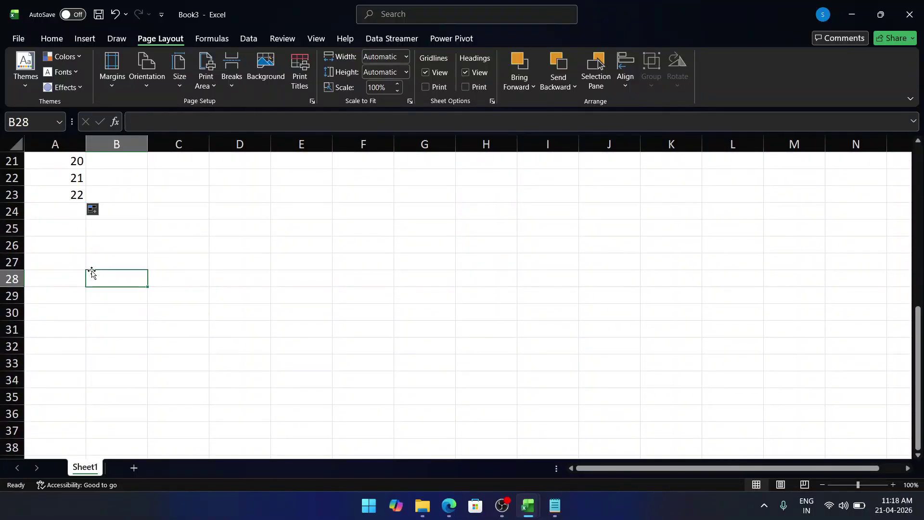
scroll(91, 273, "down", 1)
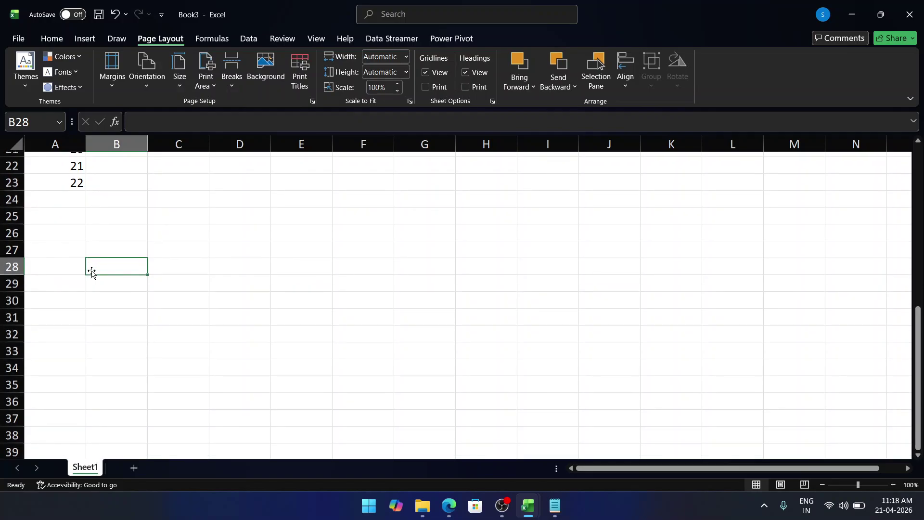
scroll(91, 273, "down", 1)
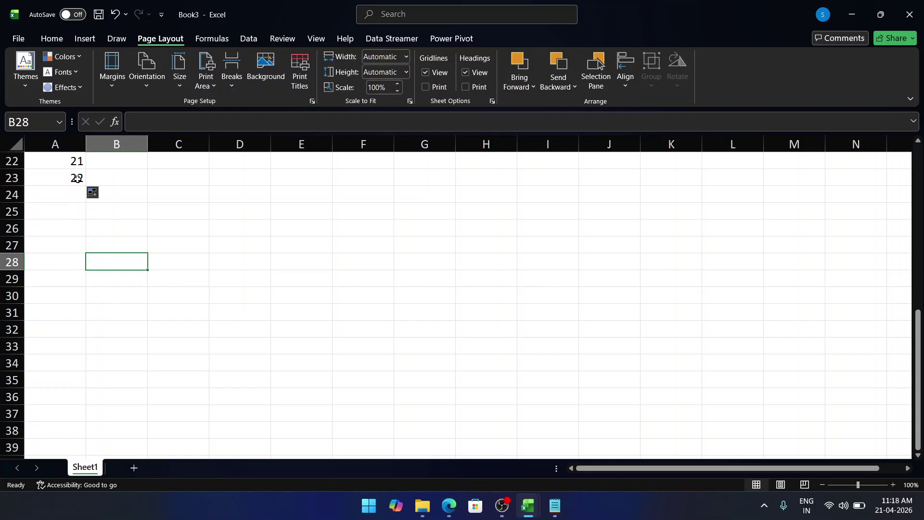
left_click_drag(74, 164, 88, 488)
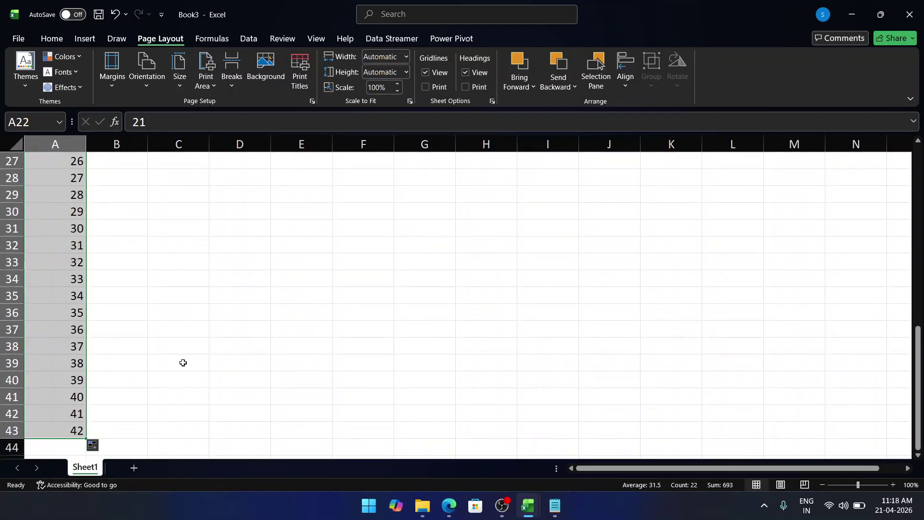
left_click(219, 343)
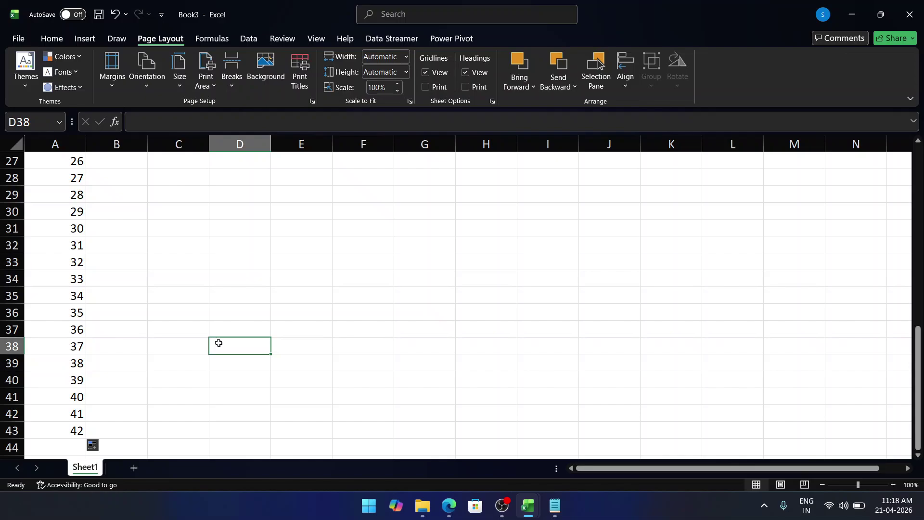
scroll(219, 343, "up", 1)
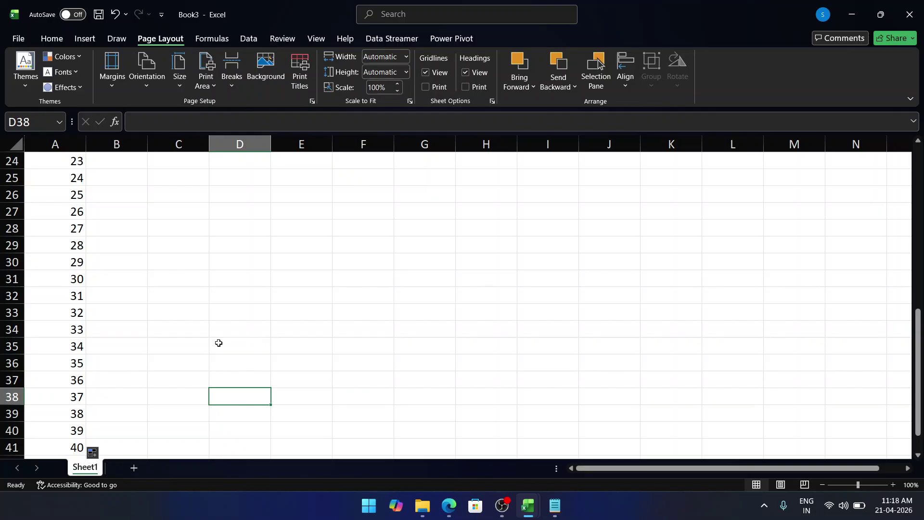
key("alt+Tab")
key("alt+Tab")
key("alt+Tab")
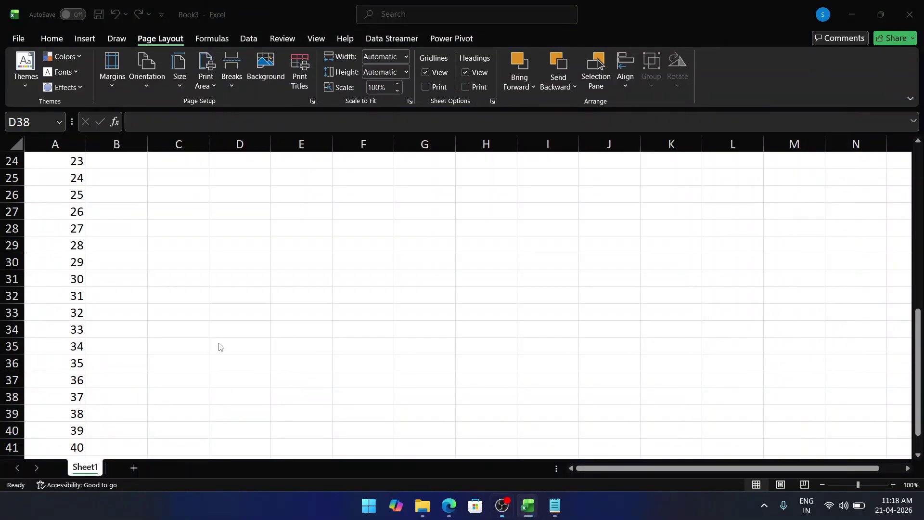